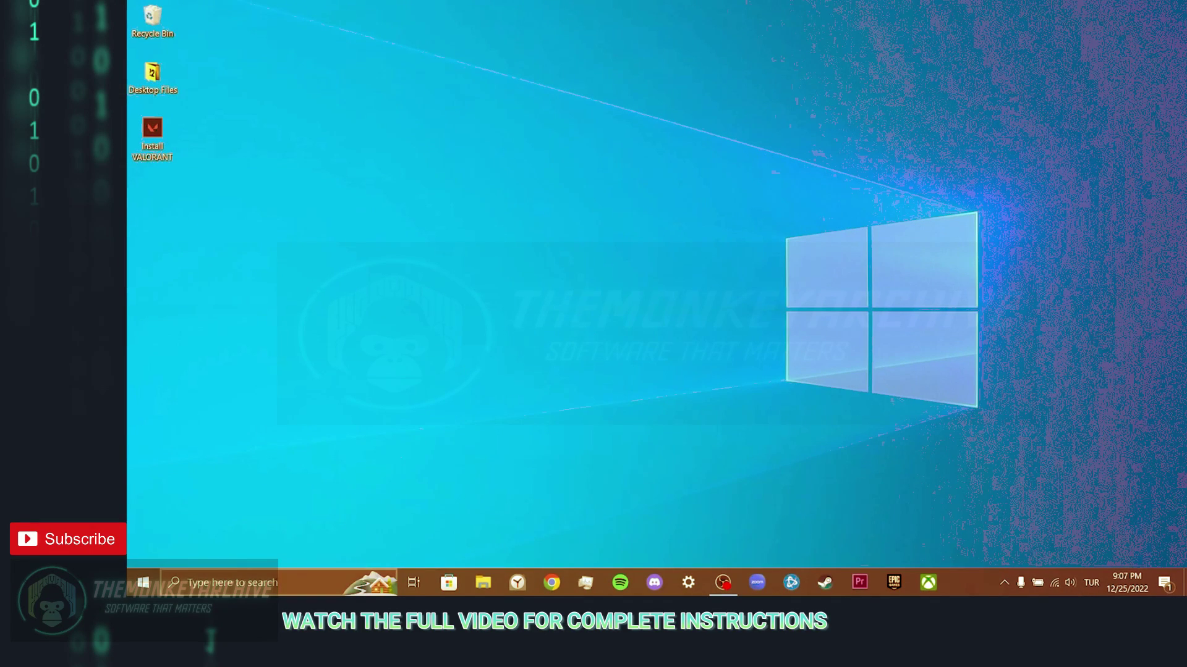
Step: Open Settings and run Check for updates under Update & Security until it reports up to date
click(275, 588)
text(settings)
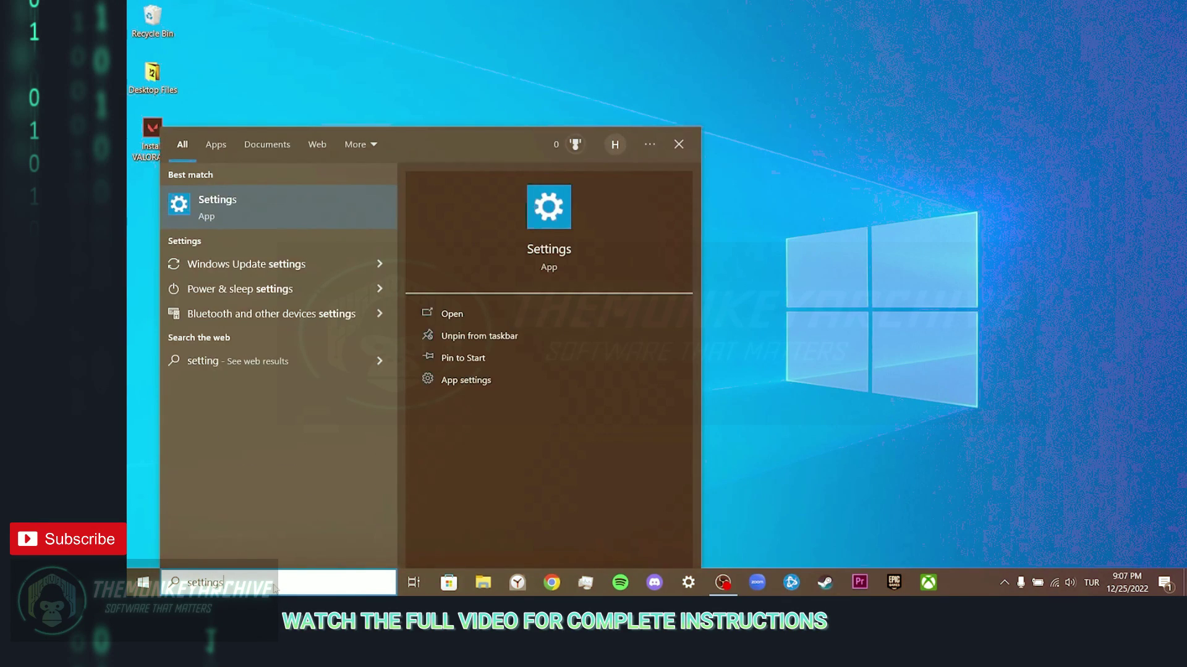
key(Return)
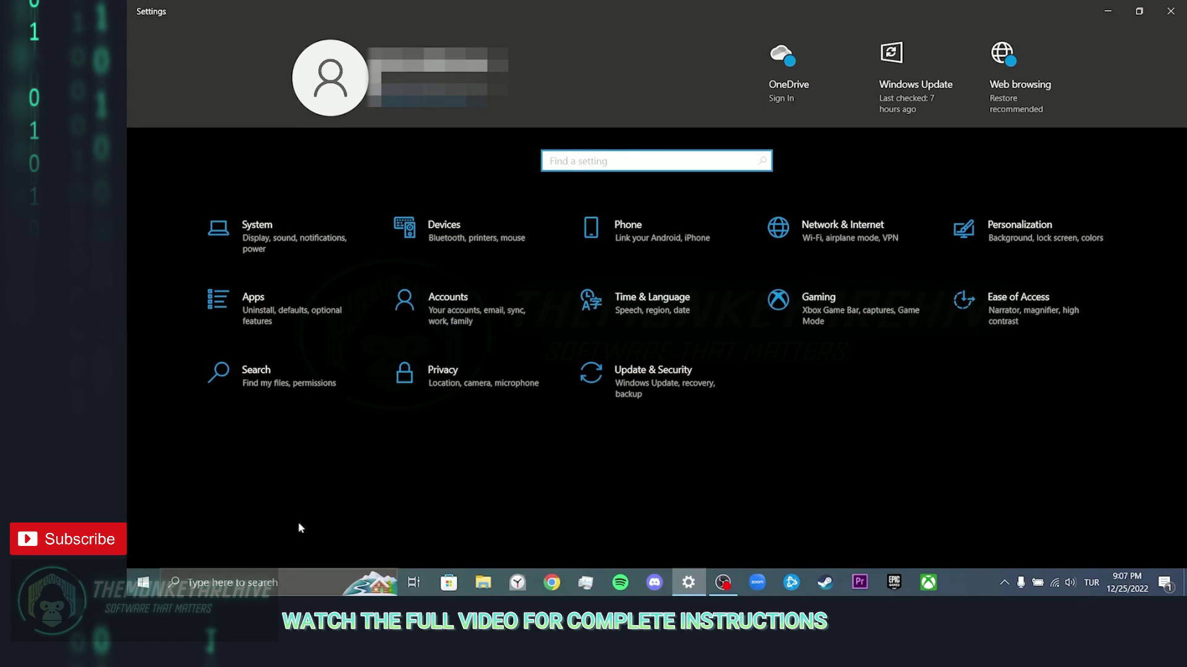
click(626, 397)
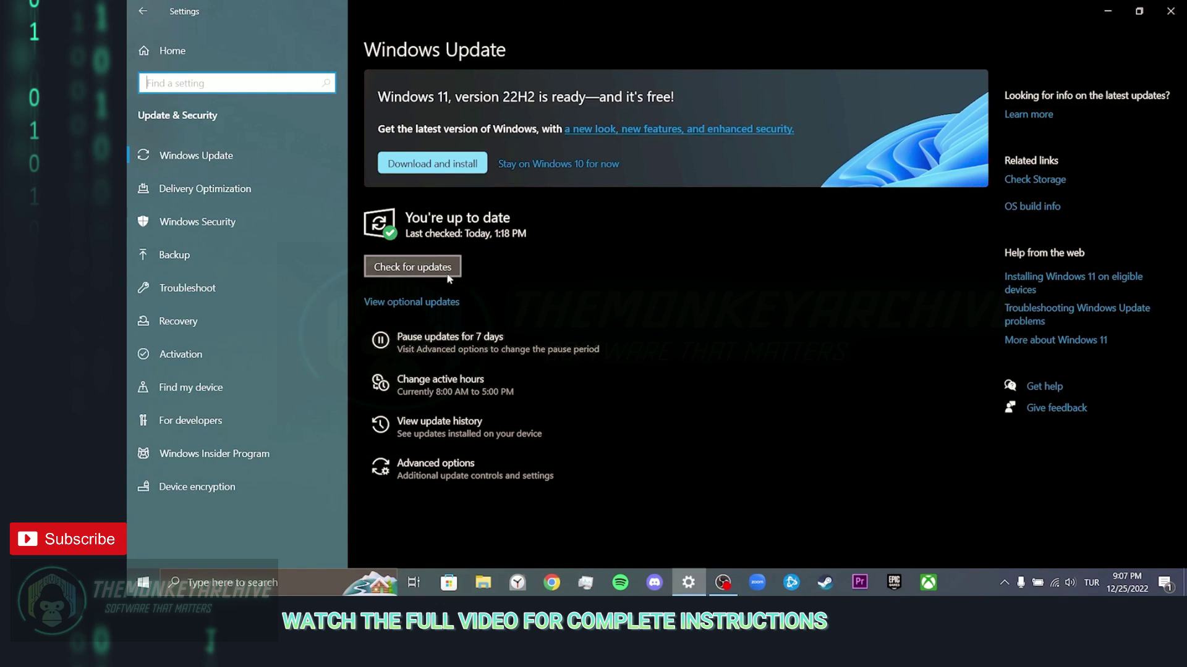
click(378, 268)
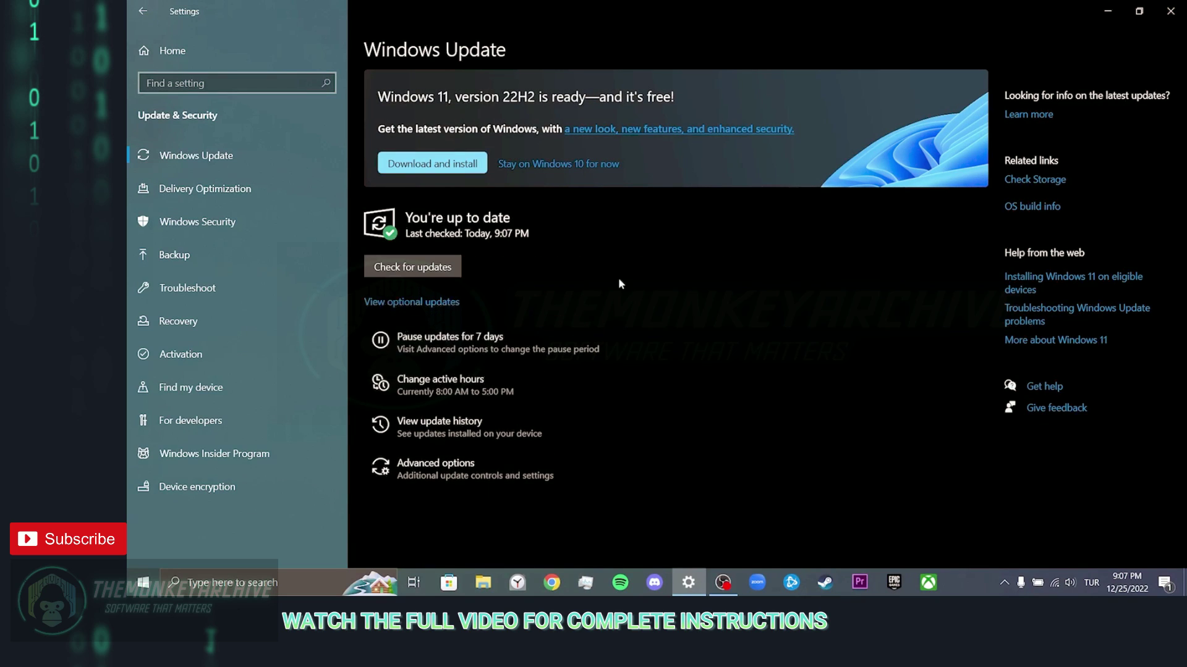
click(444, 272)
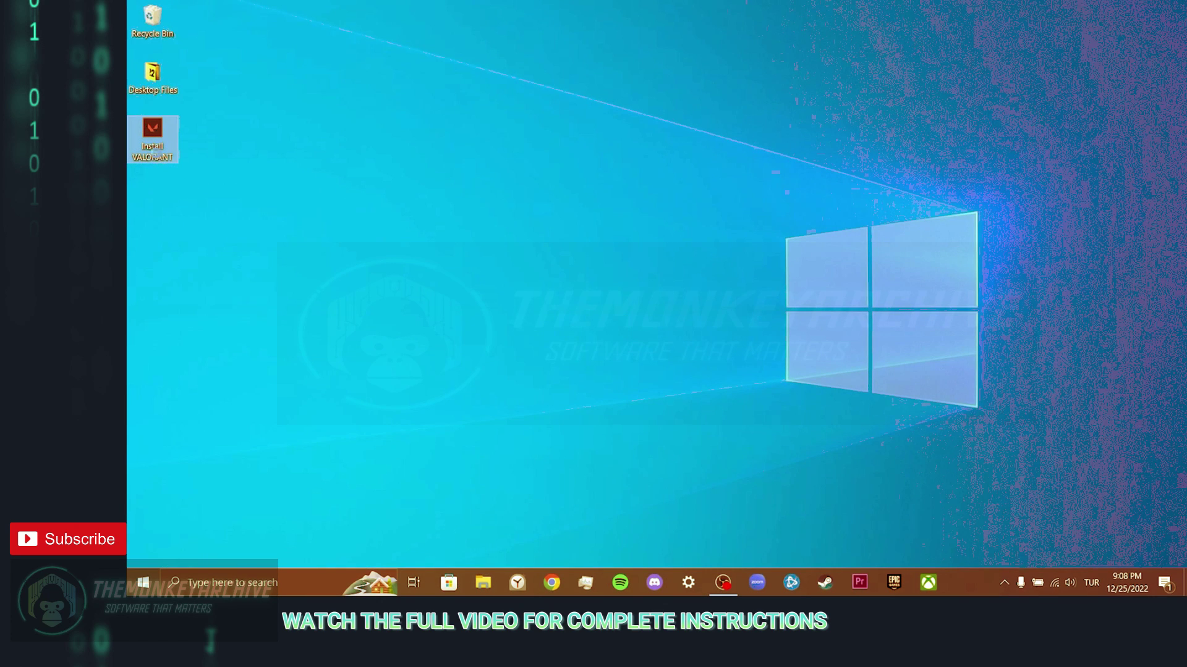
Step: Run the Install VALORANT desktop installer as administrator
right_click(156, 152)
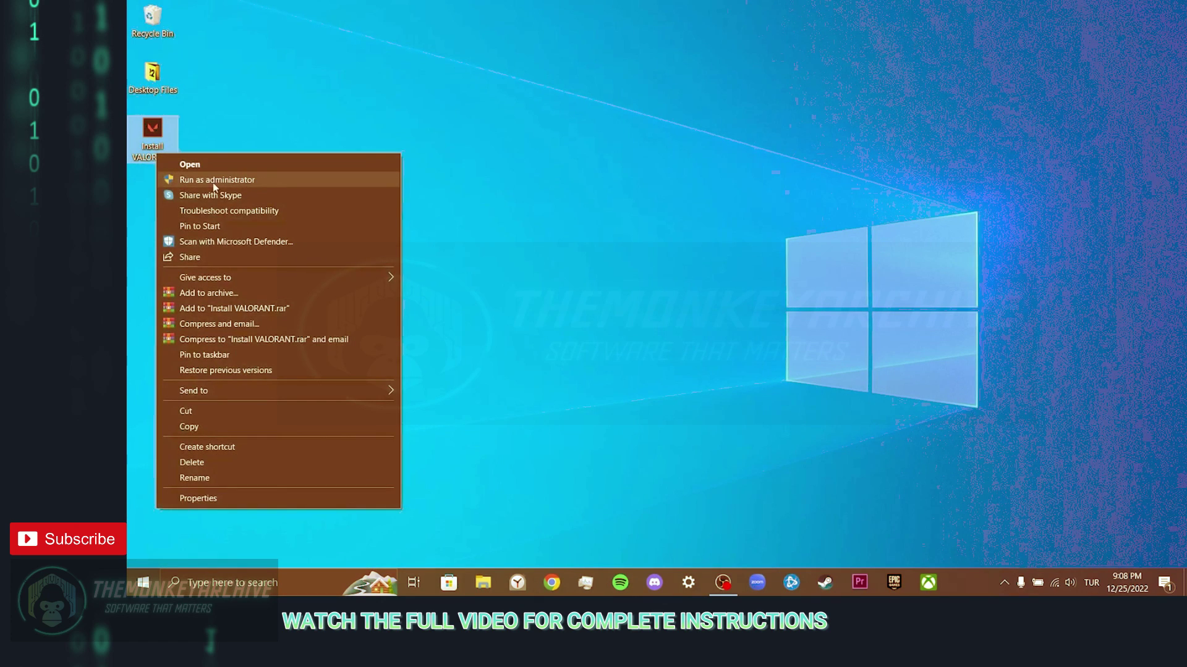
click(266, 181)
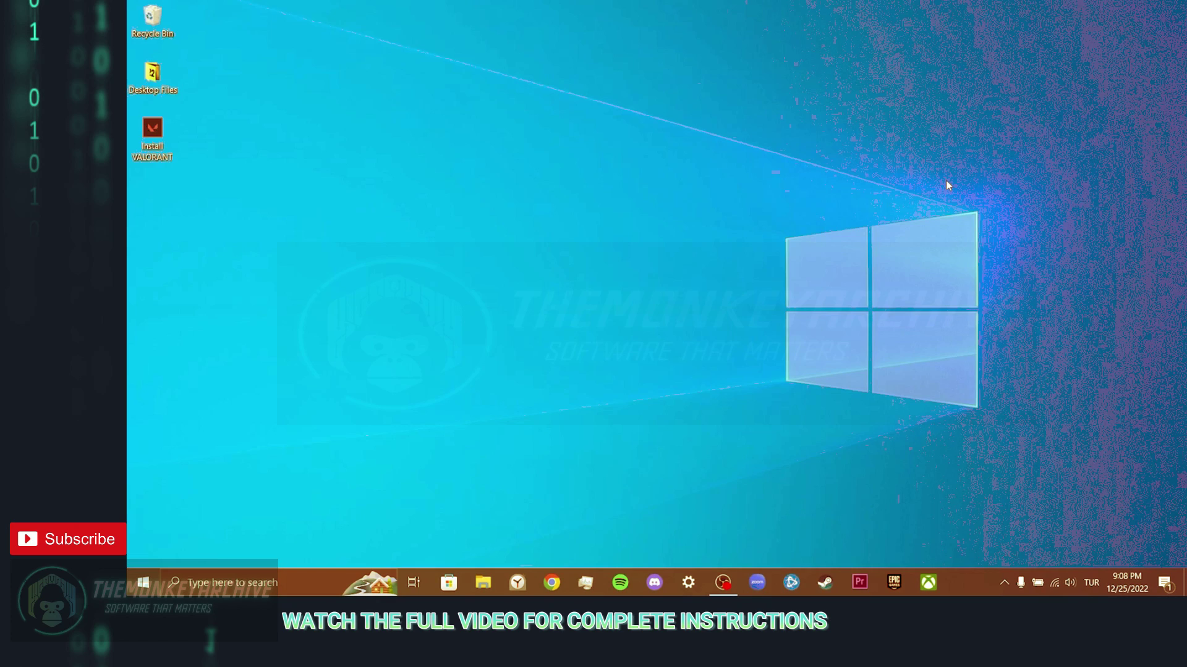
Step: Go to Control Panel > System and Security > Windows Defender Firewall's turn on/off settings
click(222, 583)
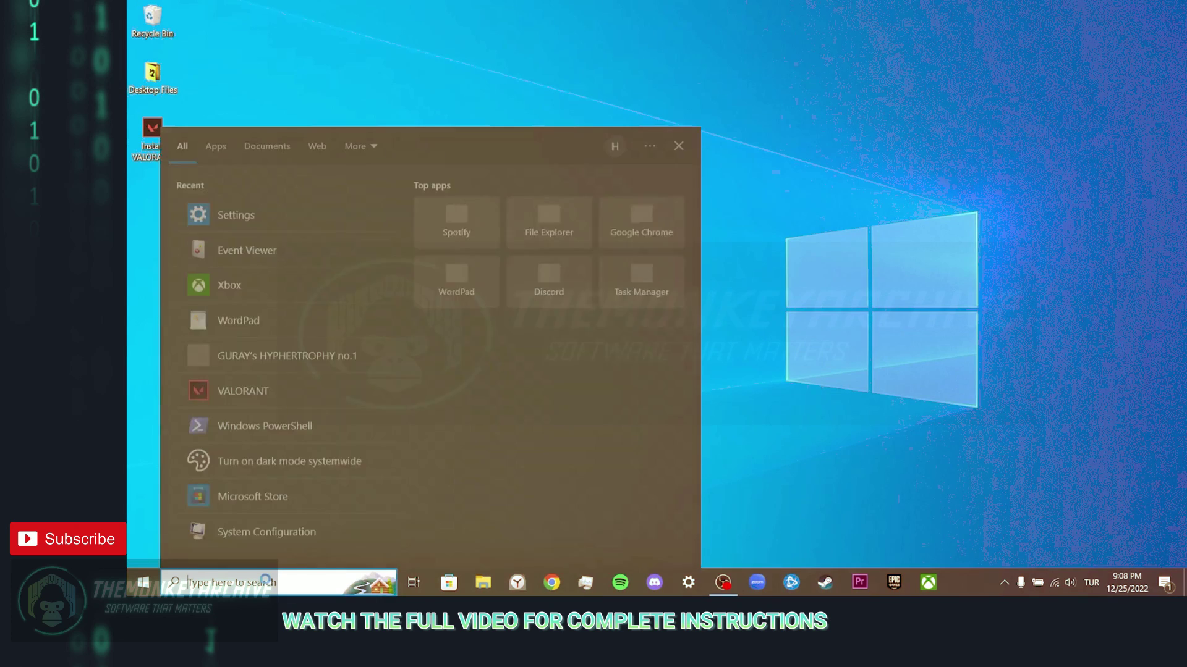
text(control panel)
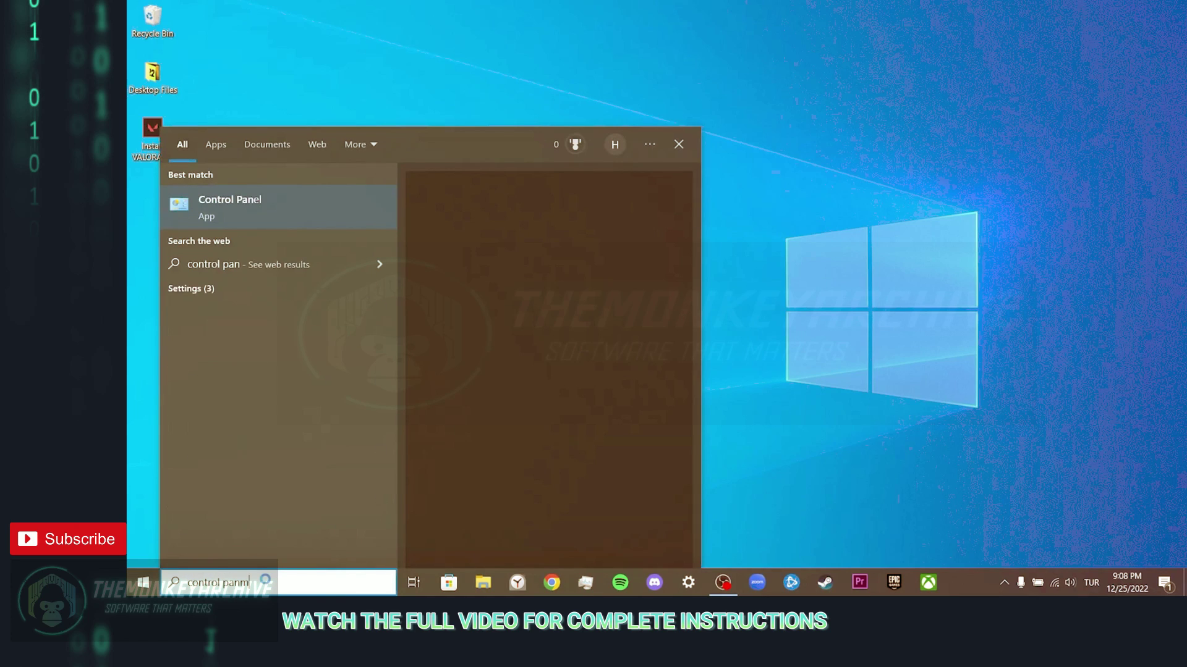
key(Return)
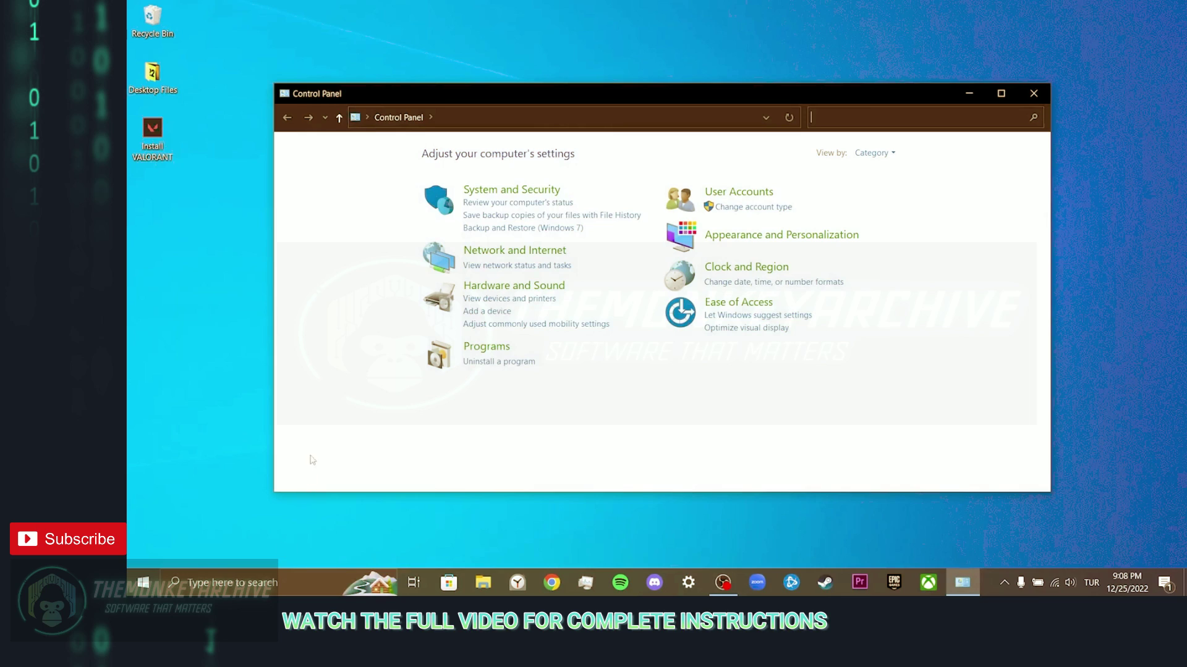
click(485, 196)
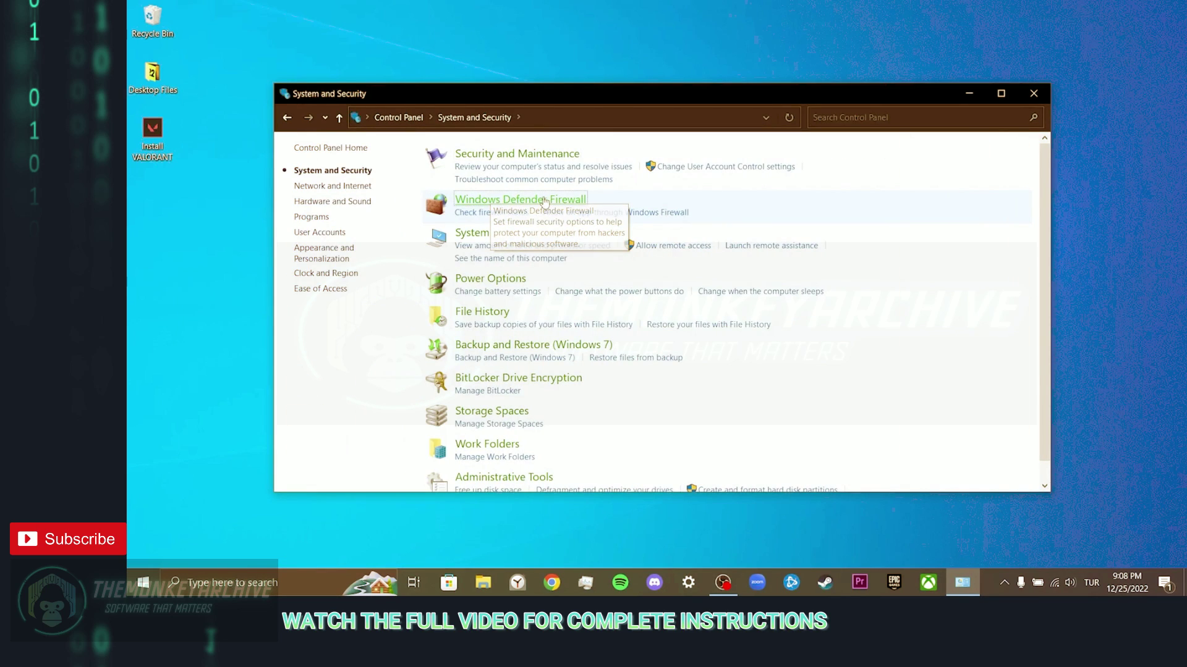
click(521, 200)
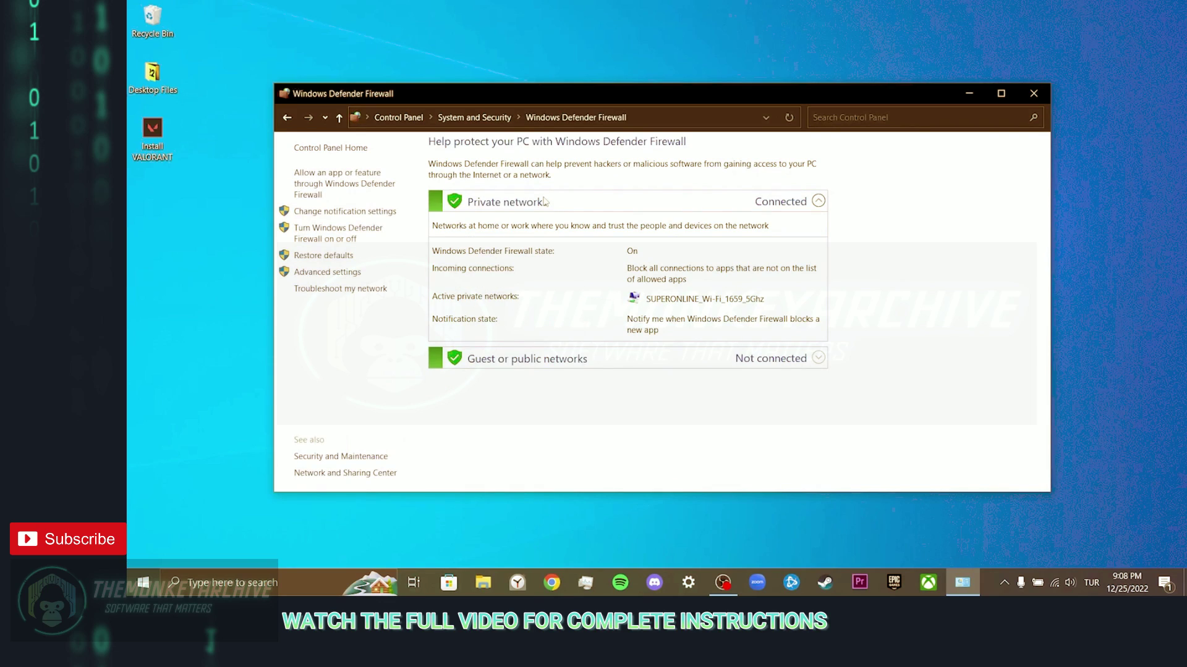
click(357, 235)
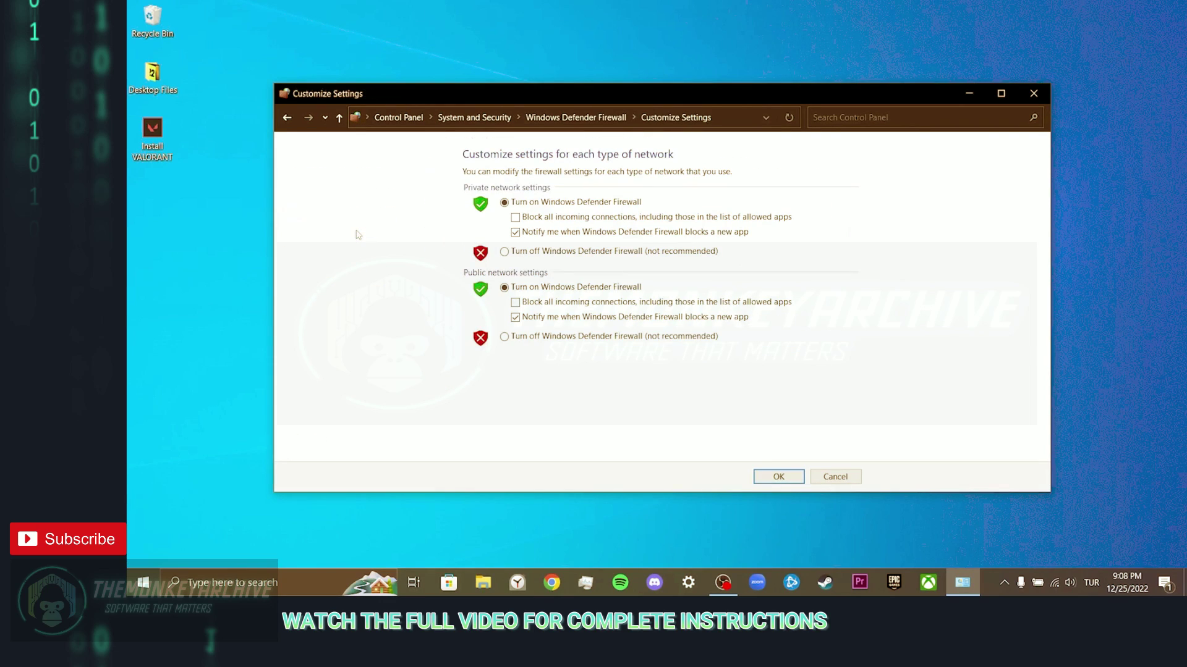
Step: Turn off the firewall for private and public networks, apply, and close the window
click(504, 252)
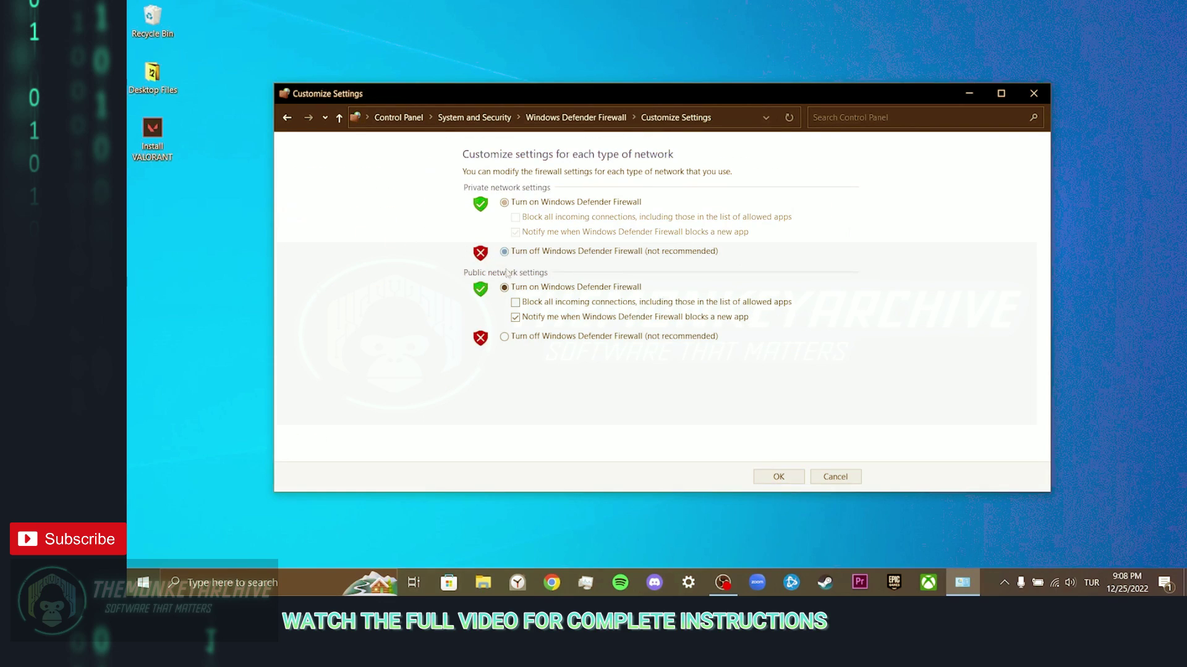
click(503, 337)
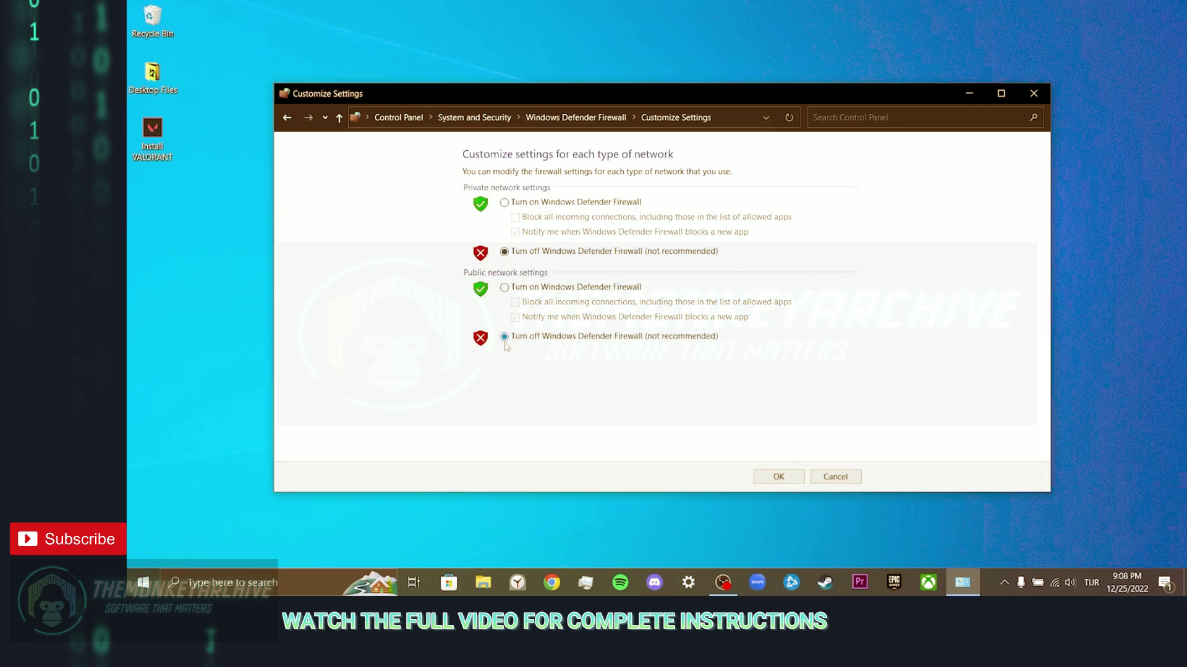
click(770, 479)
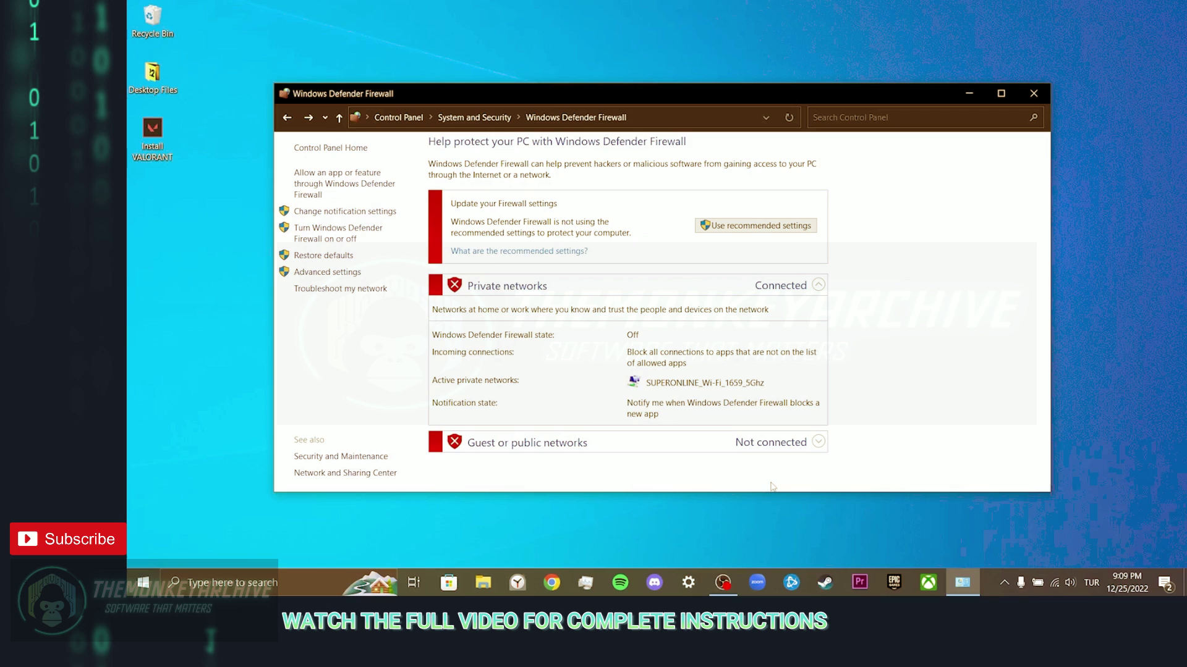
click(1033, 93)
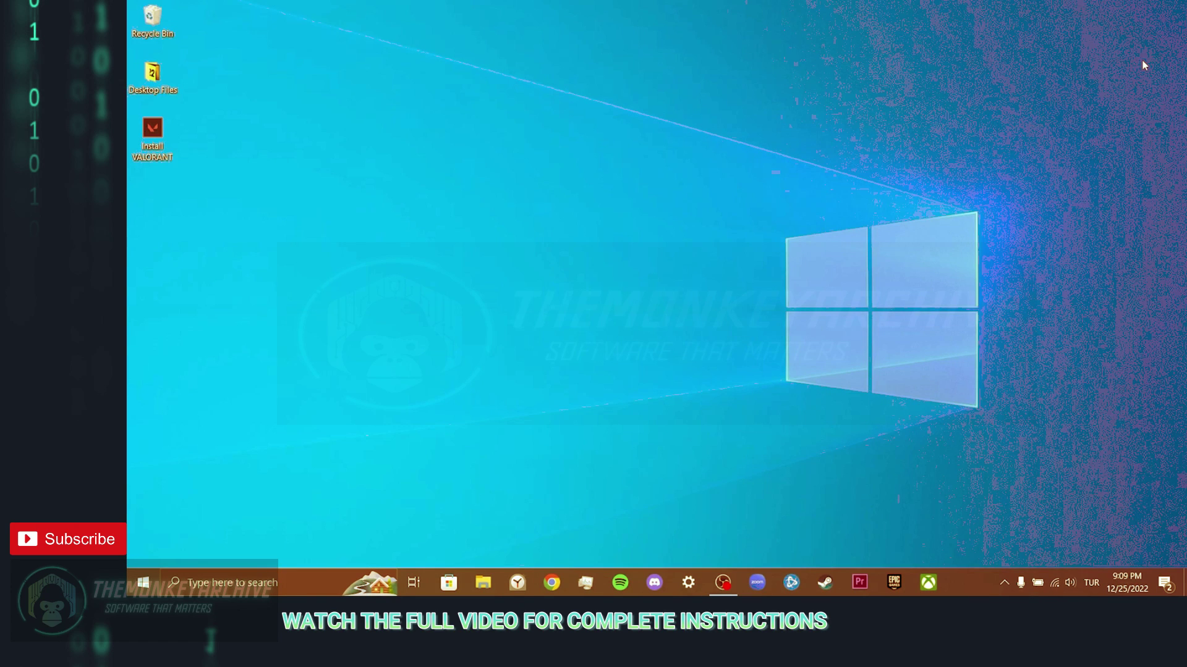
Step: Move the Install VALORANT installer from the desktop into Local Disk (C:), granting admin permission
click(477, 584)
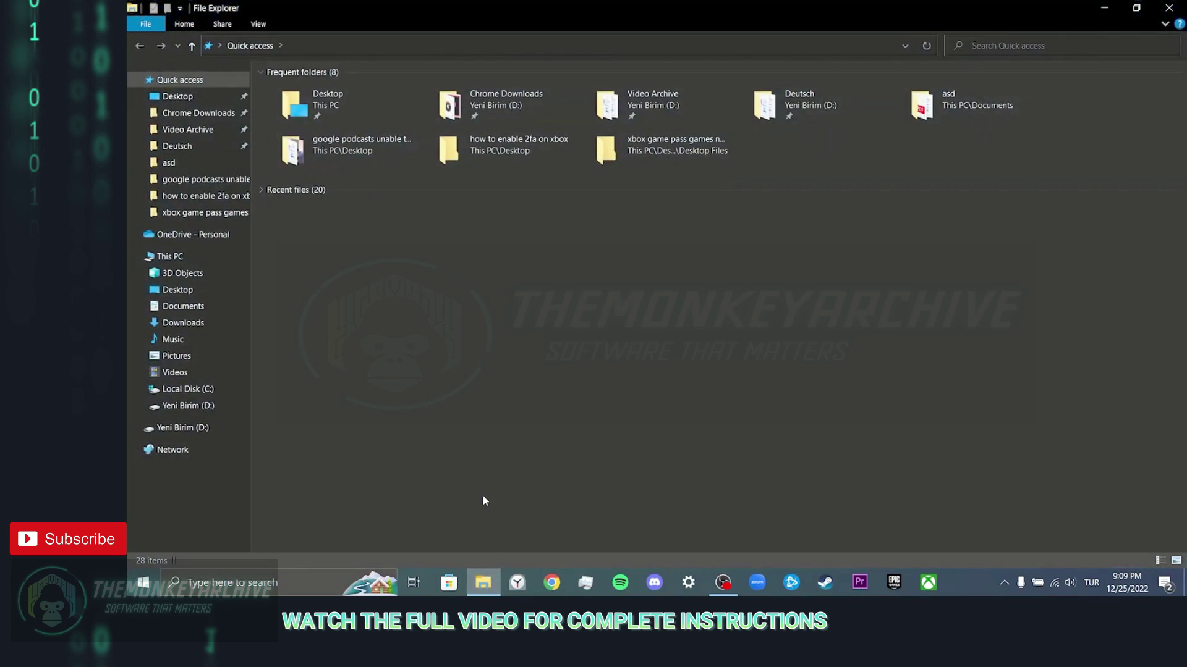
click(186, 254)
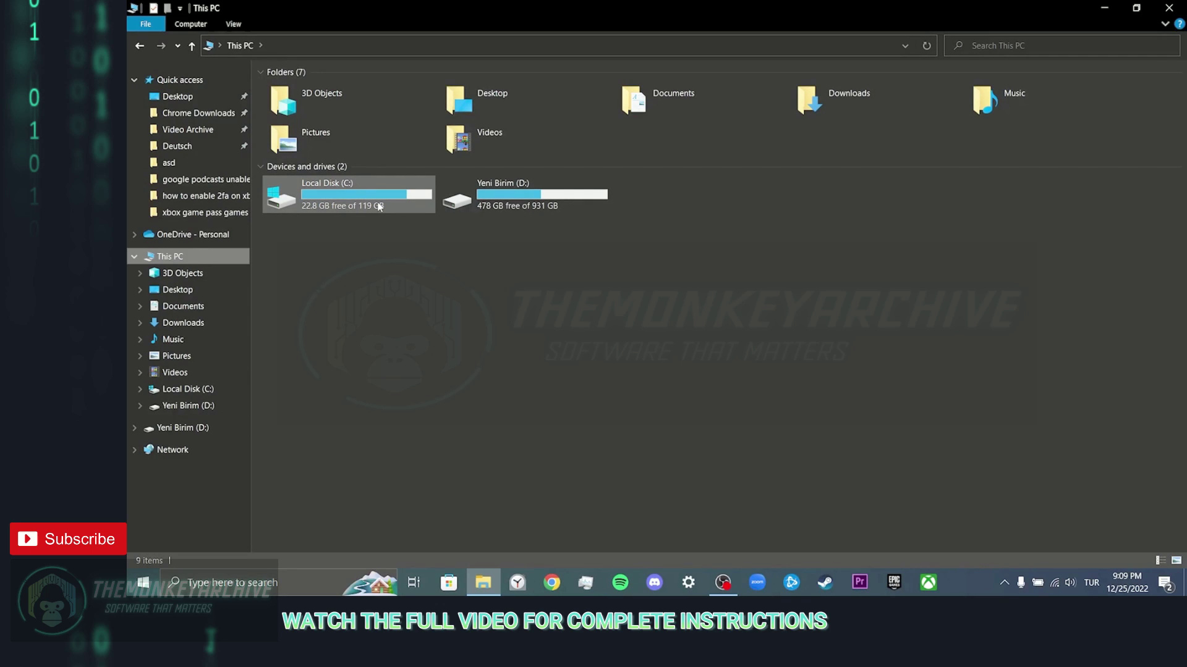
double_click(379, 207)
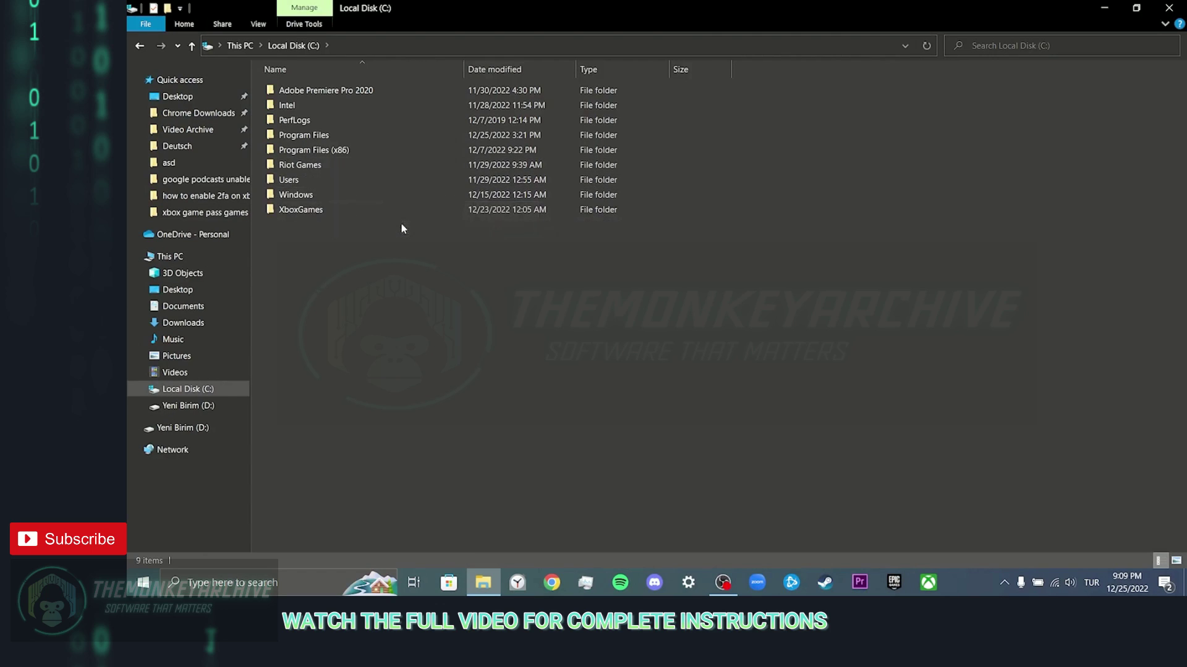
double_click(594, 9)
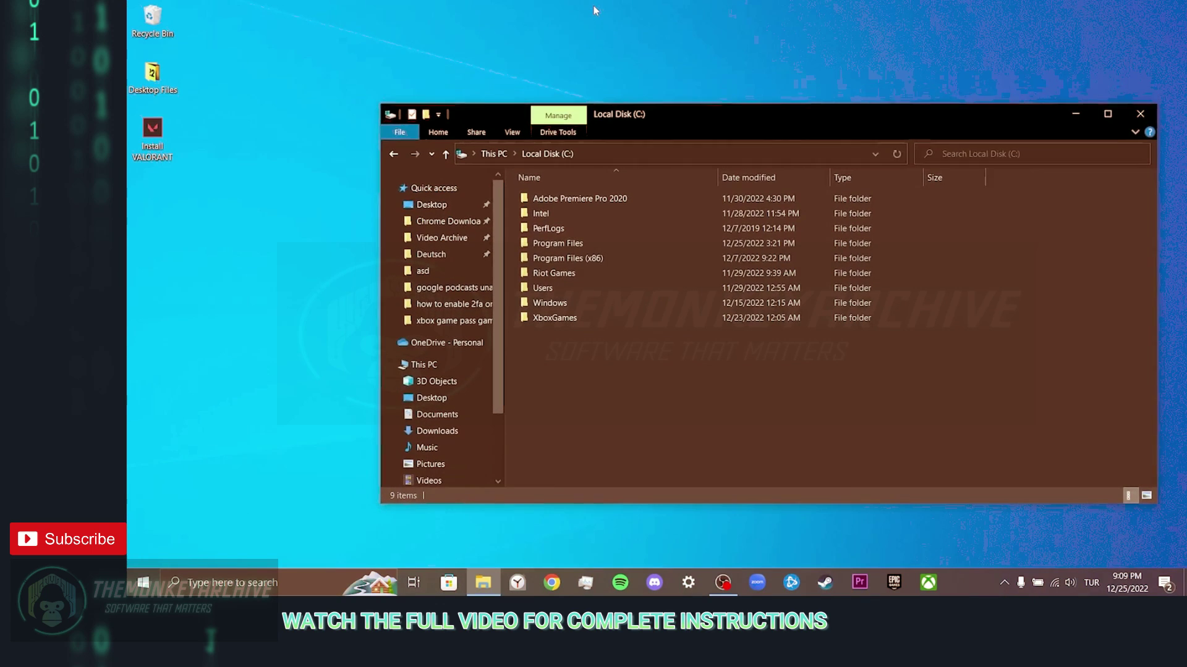
drag(176, 121, 603, 359)
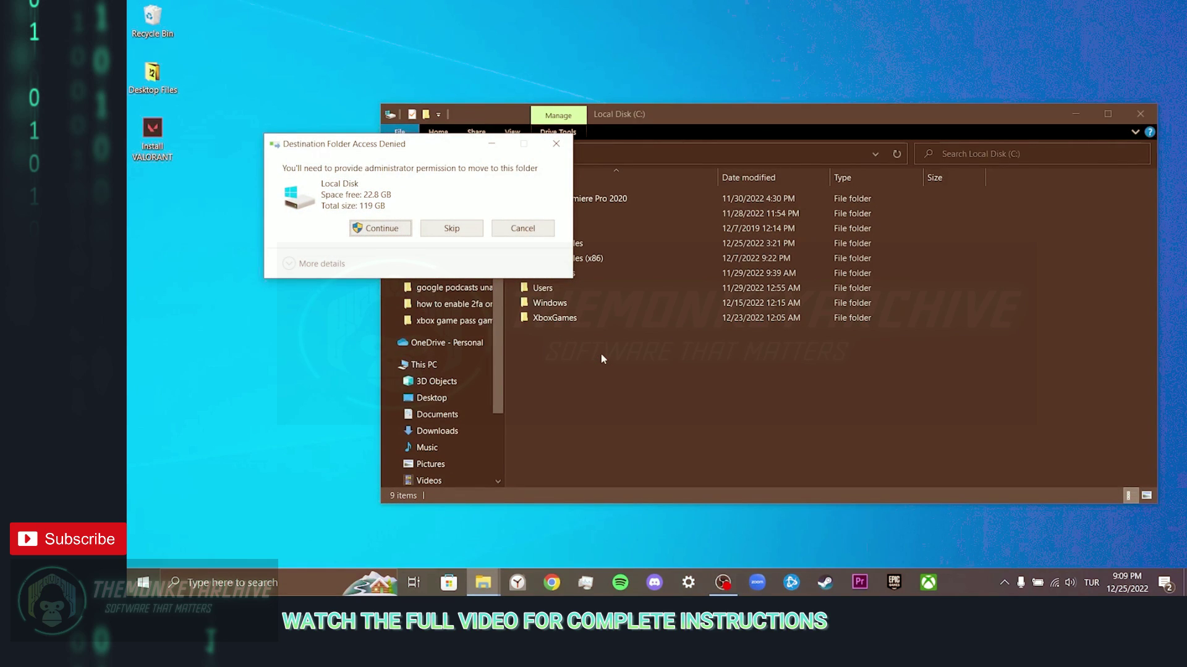
click(382, 228)
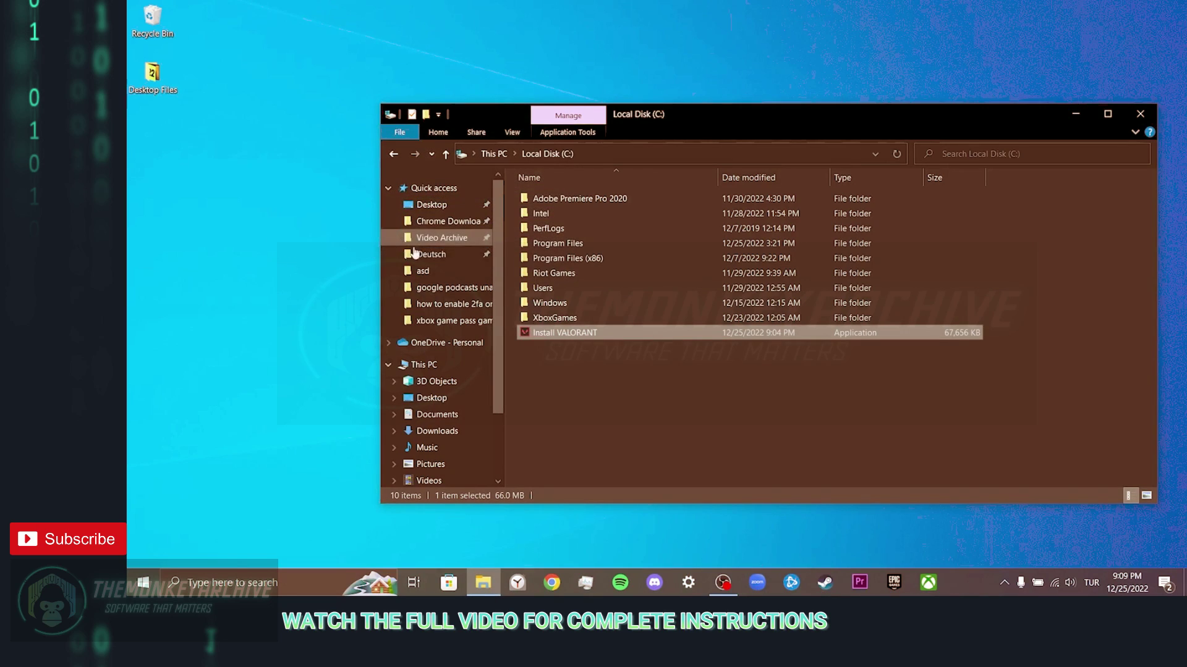
click(649, 369)
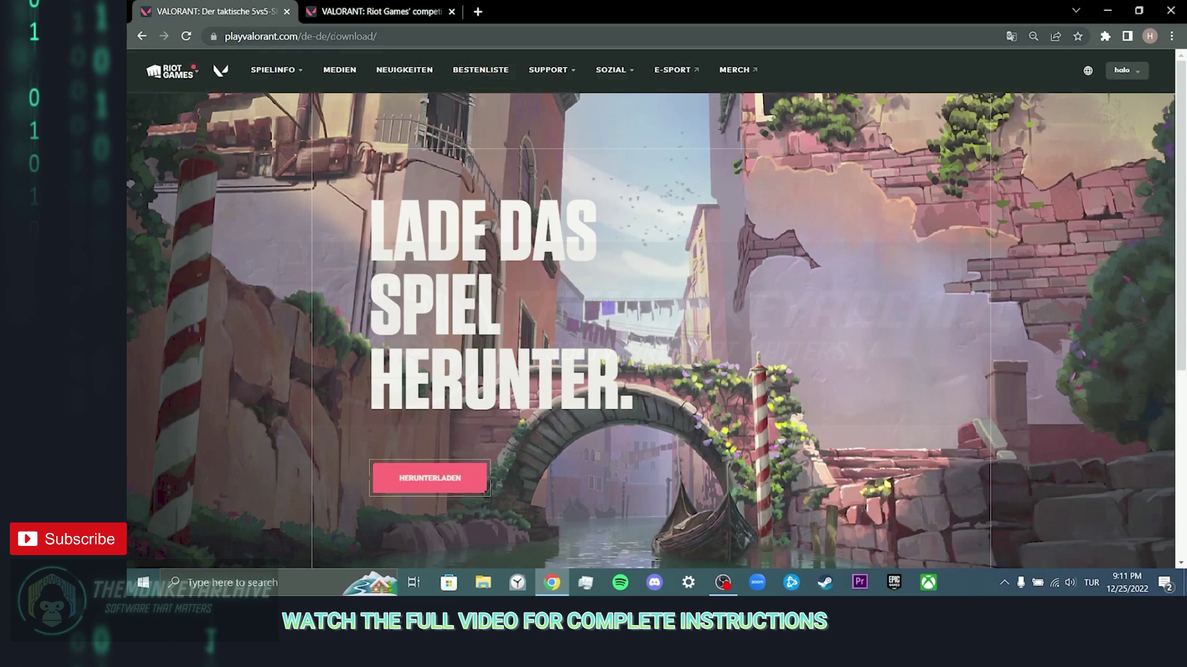
Step: Download the VALORANT installer again with the DOWNLOAD button on the playvalorant.com download page
click(348, 14)
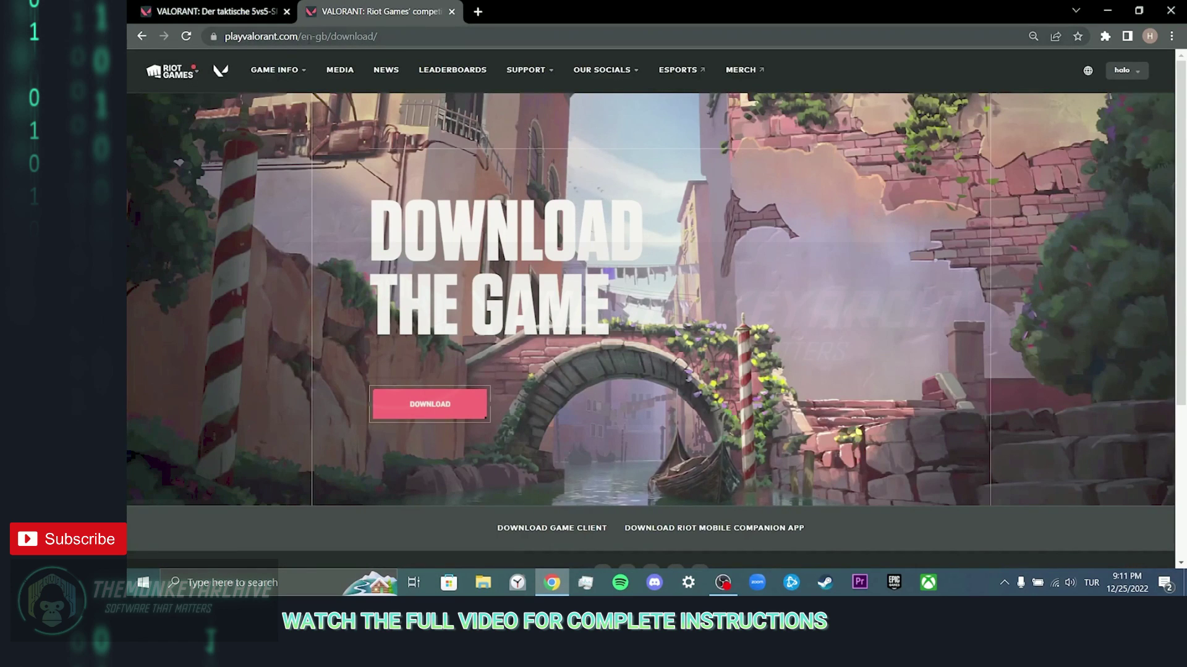
click(229, 8)
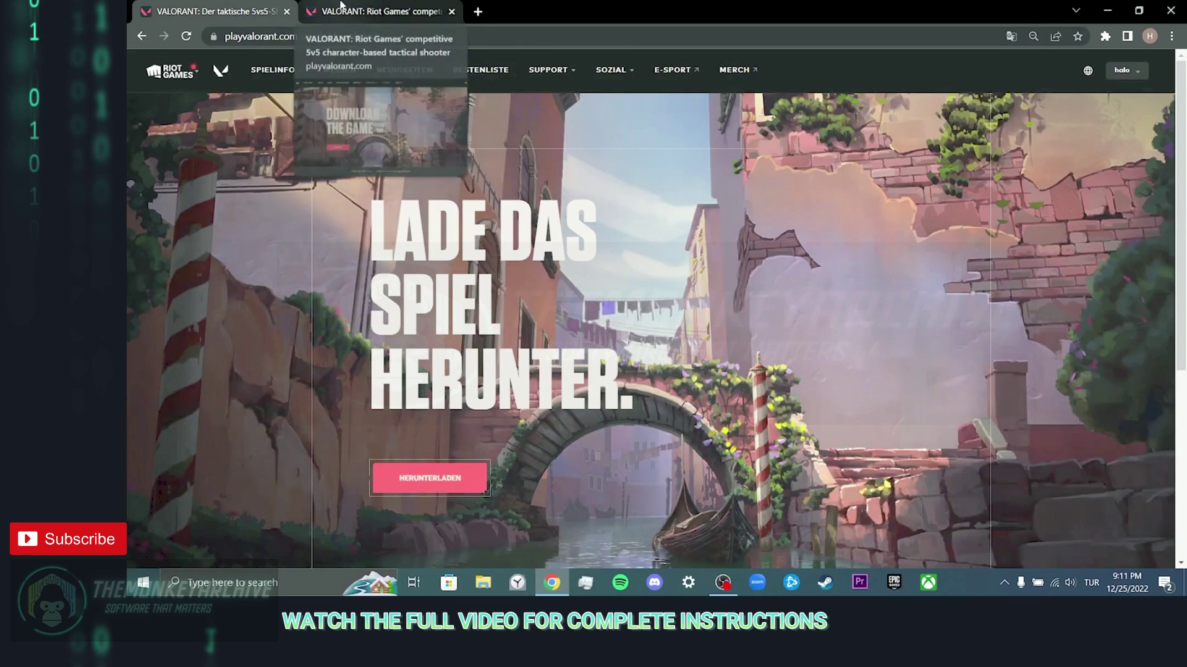
click(429, 477)
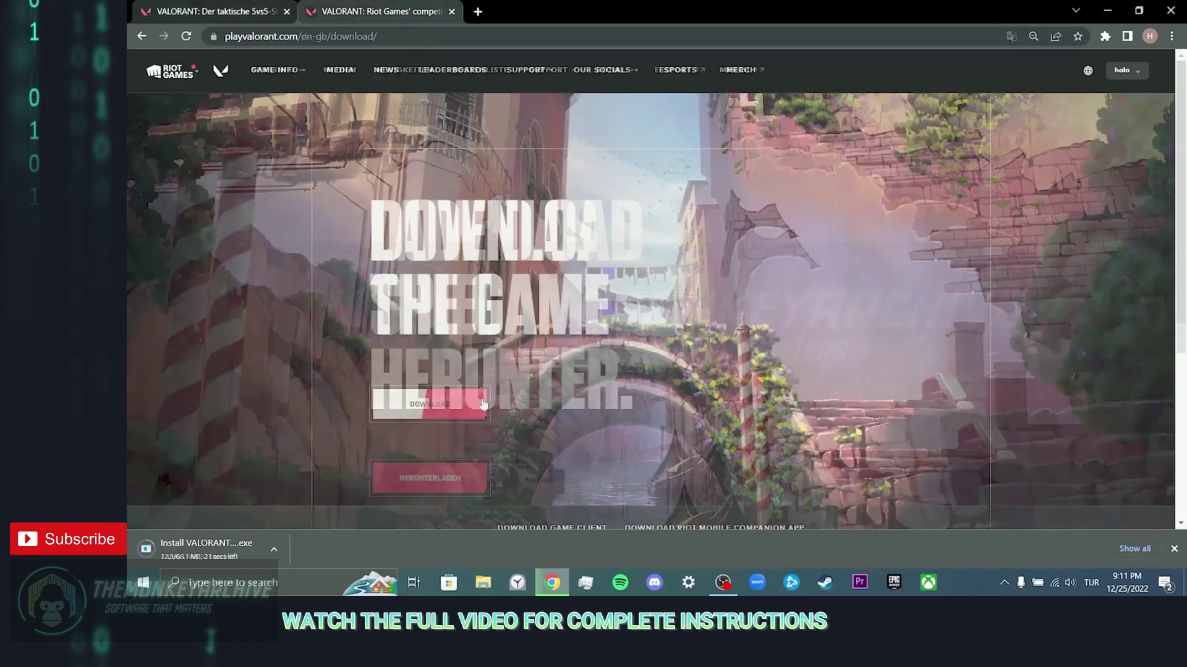
click(483, 403)
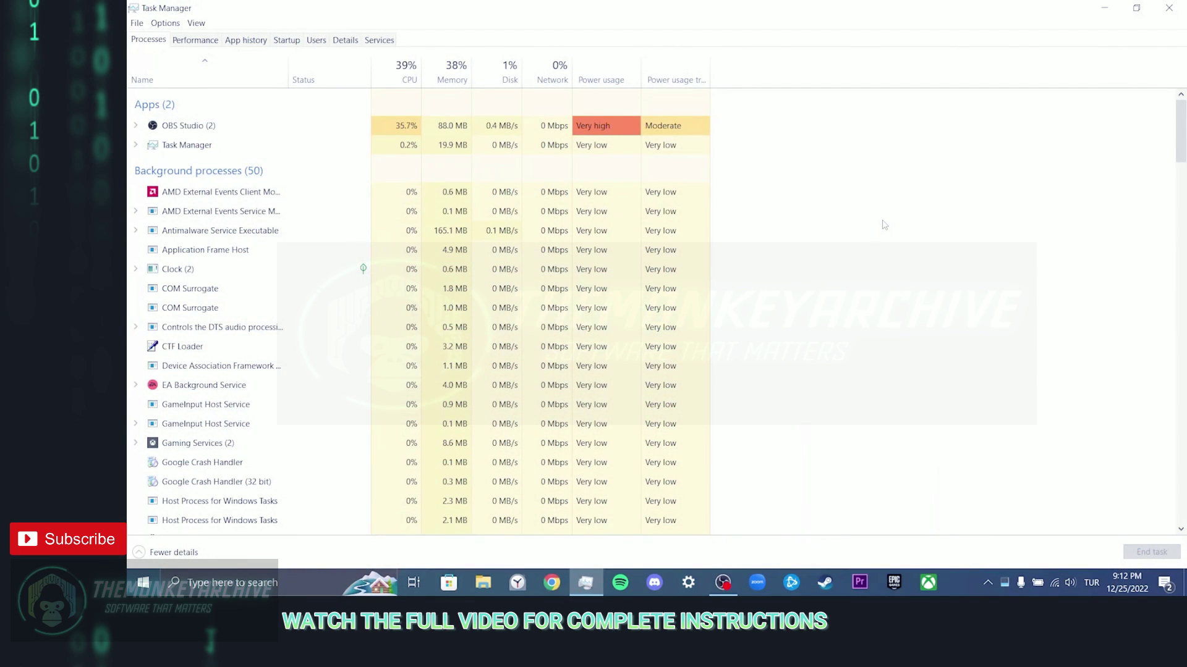
Step: End EA Background Service, Gaming Services and Spotify processes, then select Riot Client (32 bit)
click(183, 388)
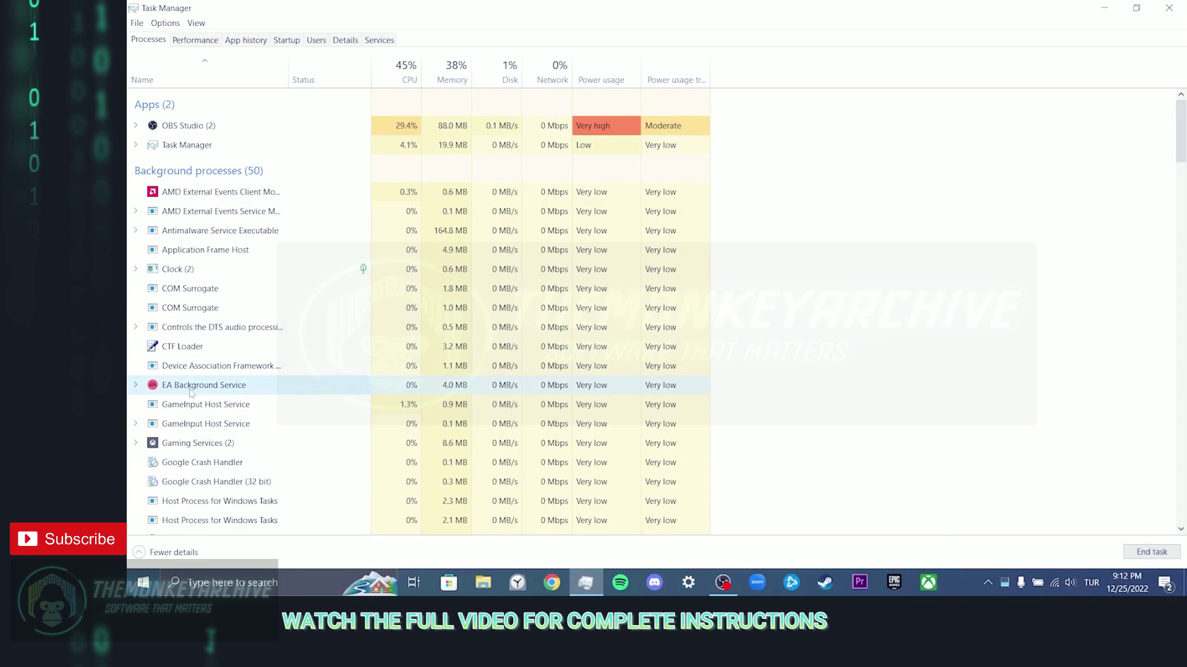
click(1144, 552)
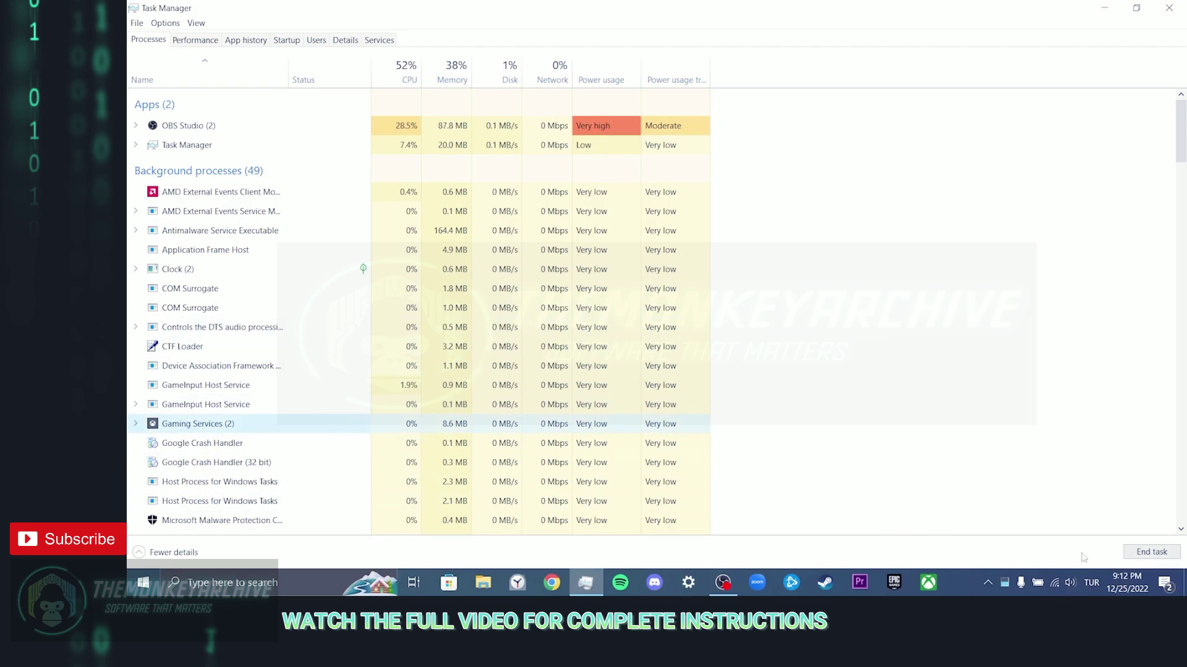
click(1149, 552)
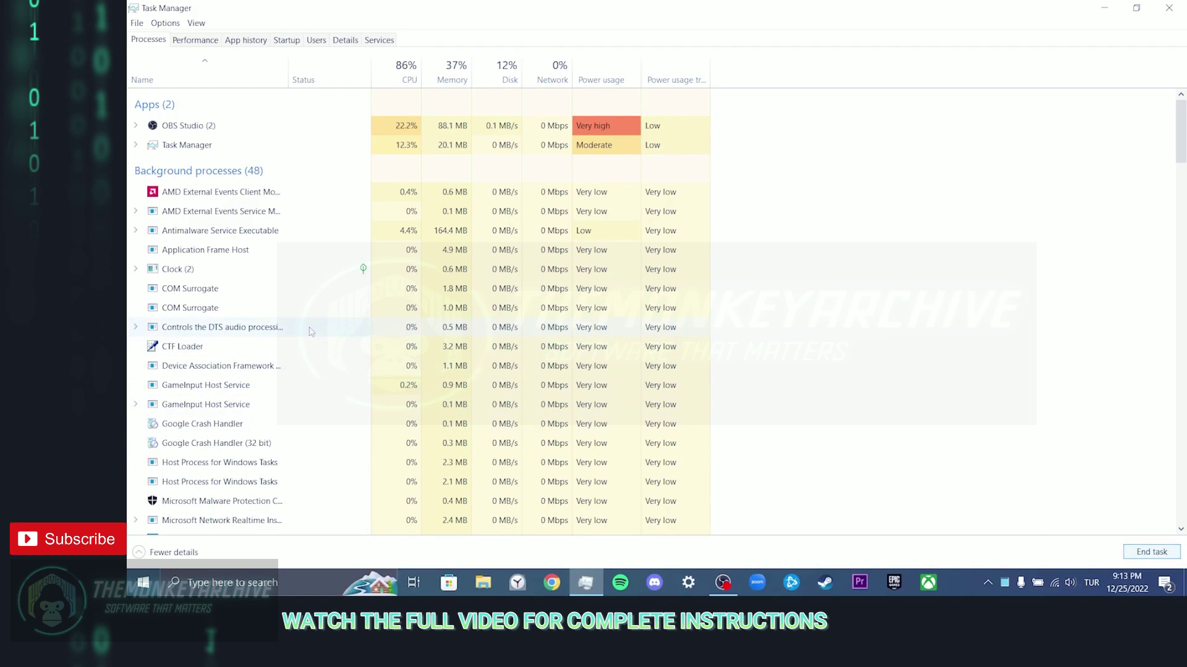
scroll(761, 361, down, 3)
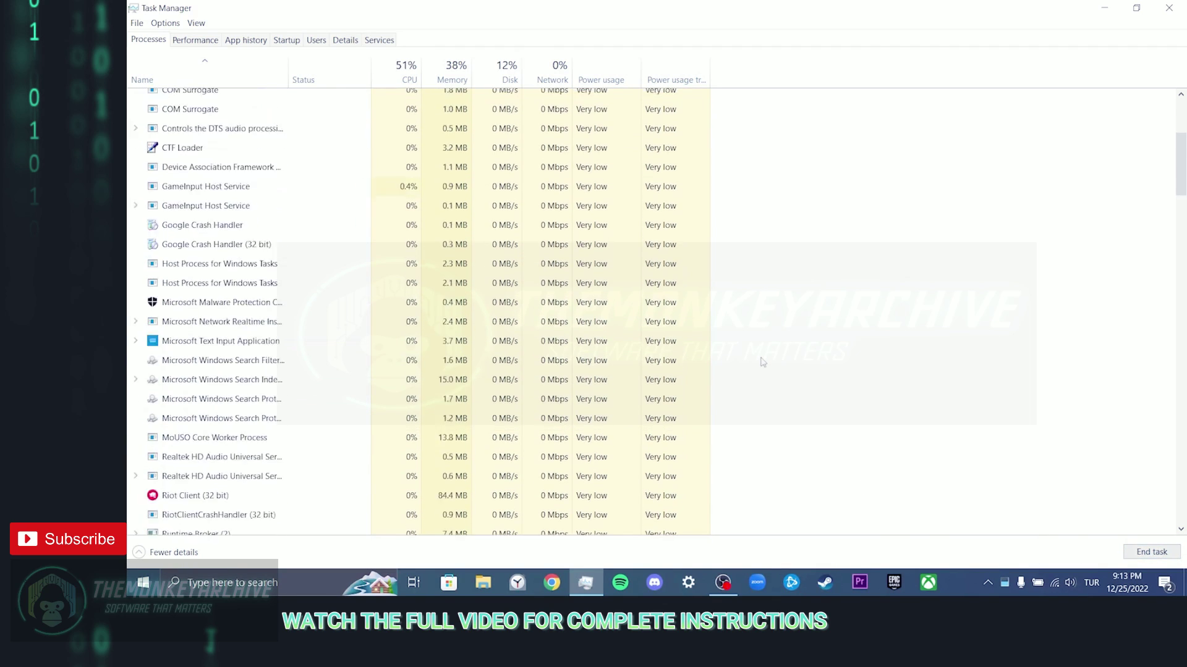
scroll(761, 361, down, 3)
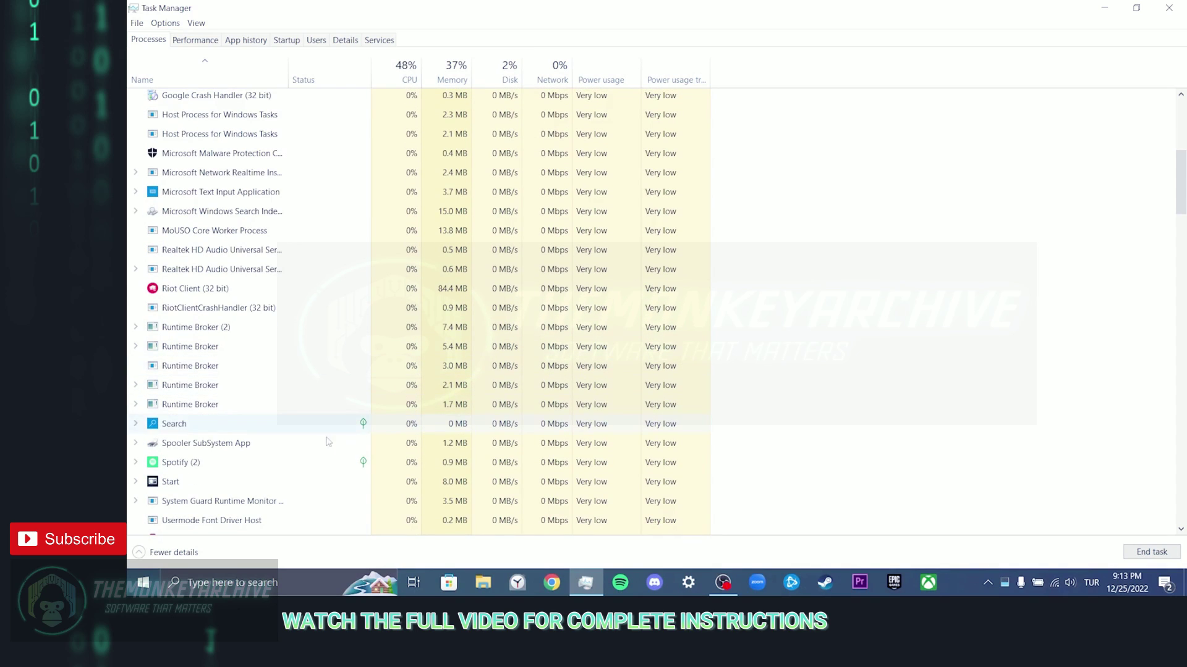
click(309, 462)
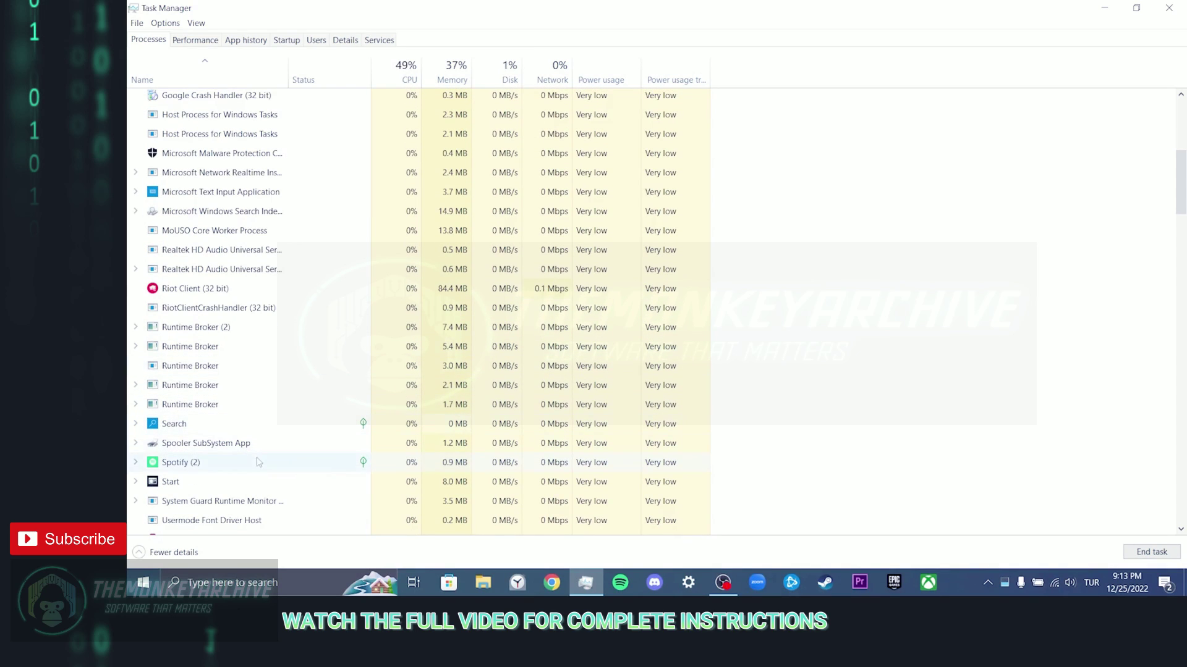
click(1143, 554)
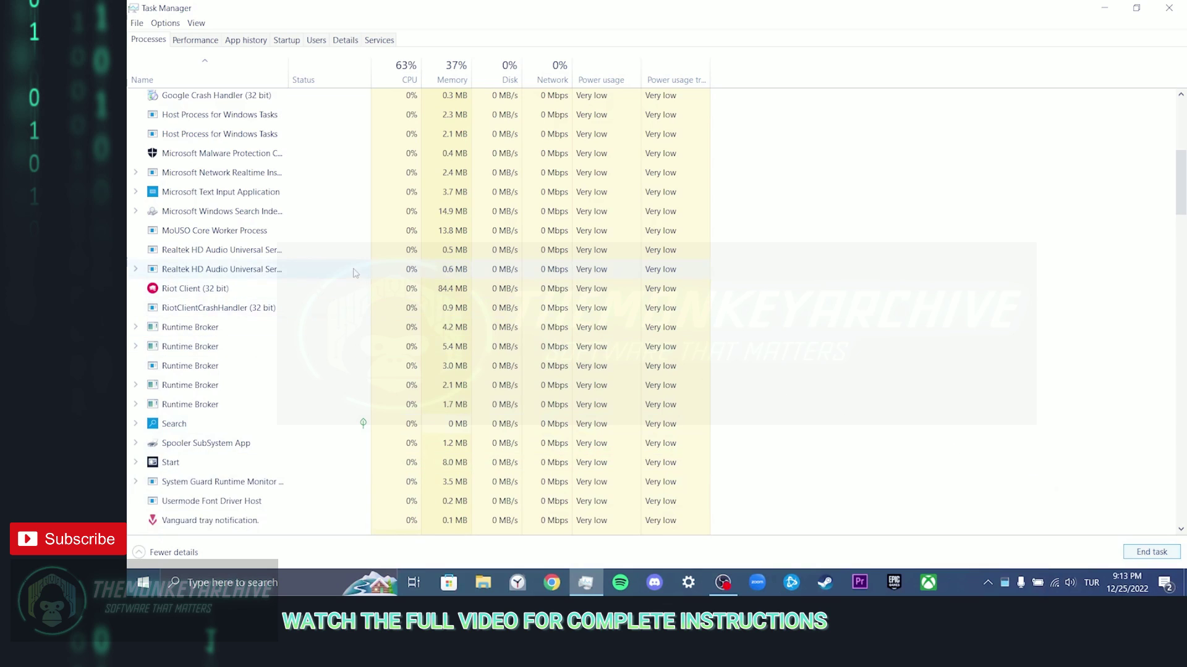
click(346, 288)
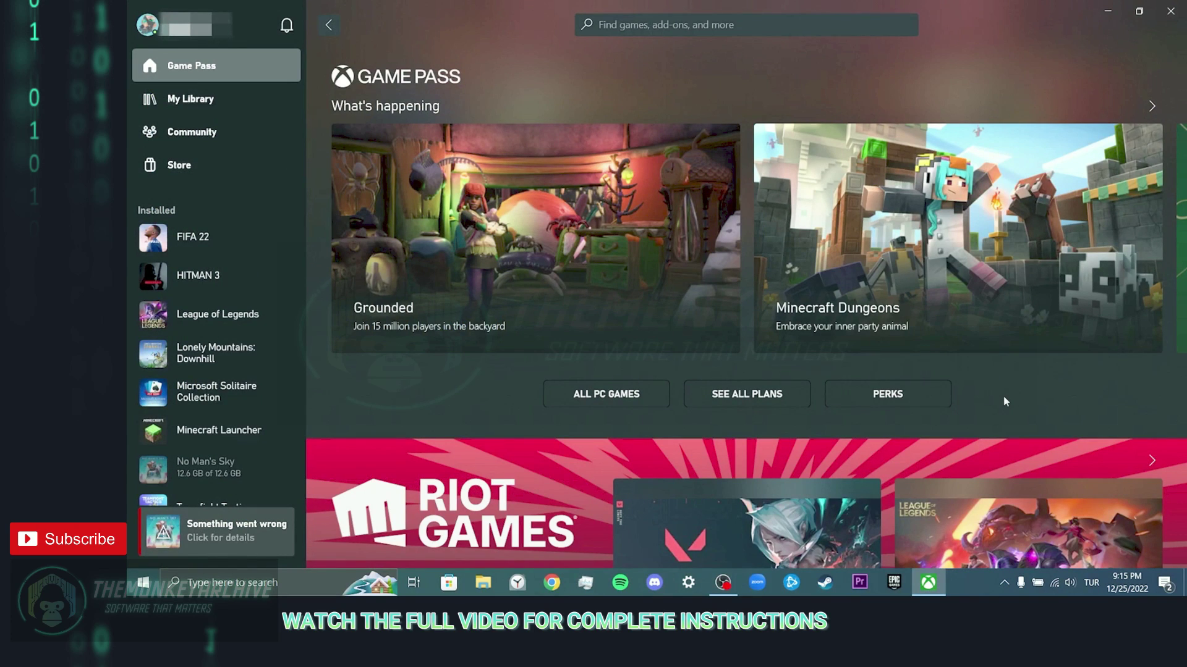
Step: Scroll Game Pass to the Riot Games banner and open the VALORANT card
scroll(1003, 400, down, 4)
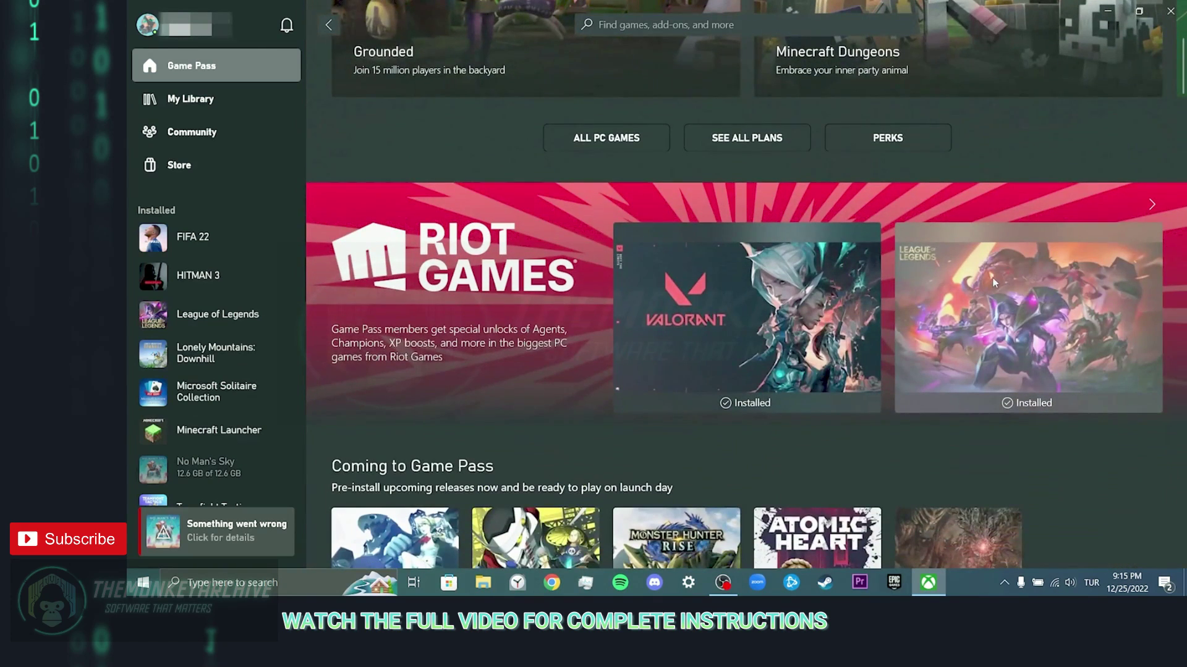
click(795, 295)
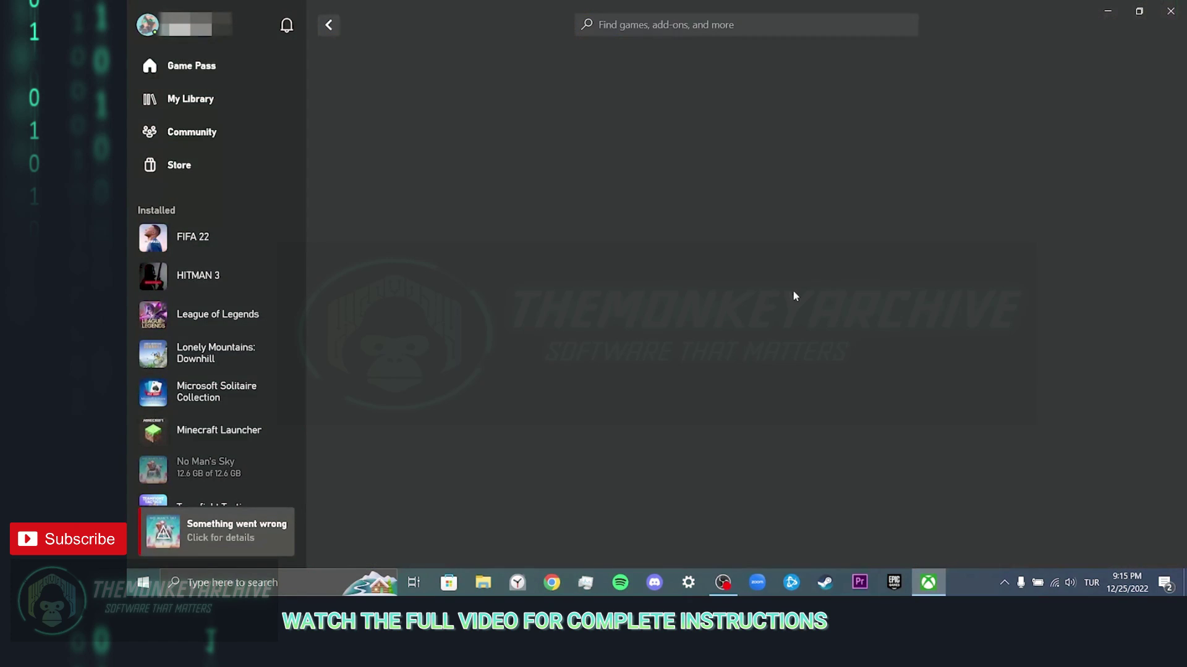